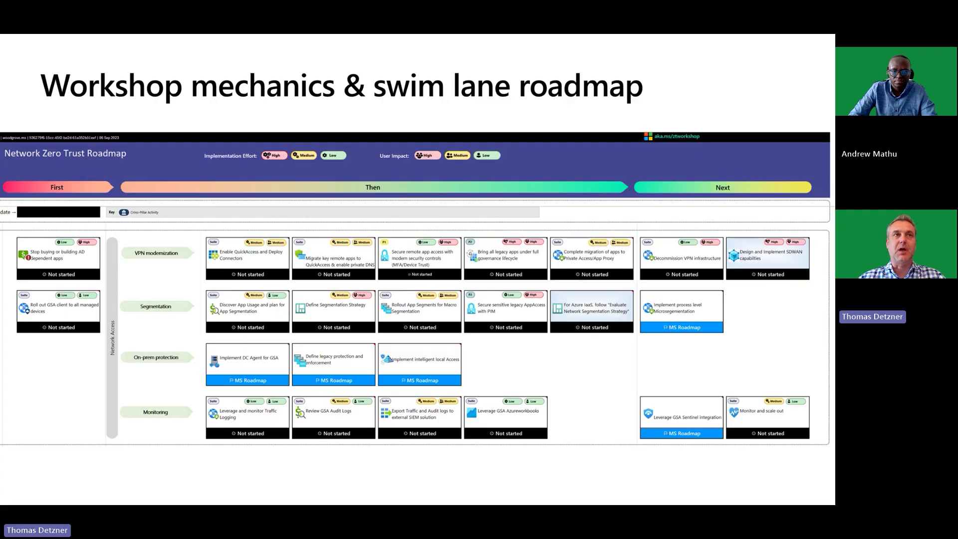
- Advance to the Modernize VPN & Protect Legacy Apps slide, highlighting VPN modernization, then Segmentation
key(Right)
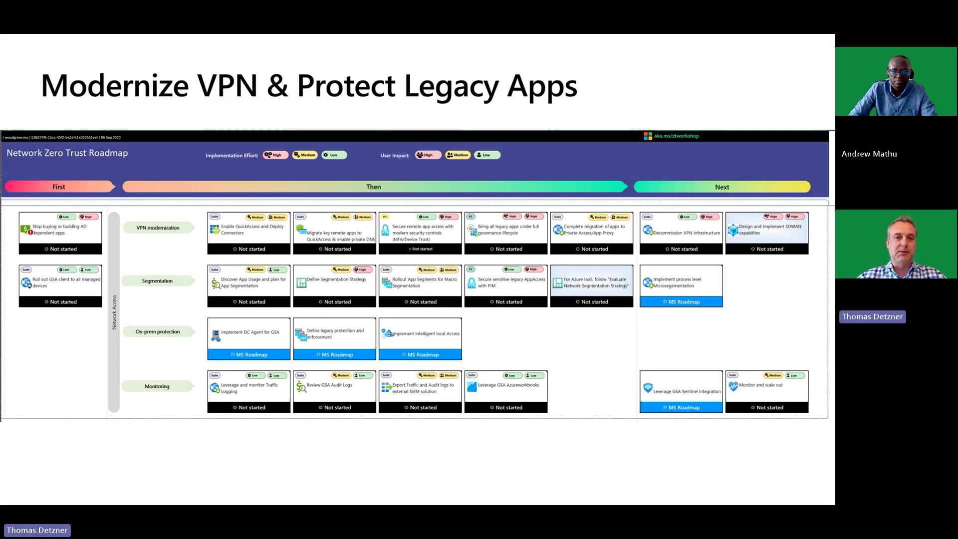
key(Right)
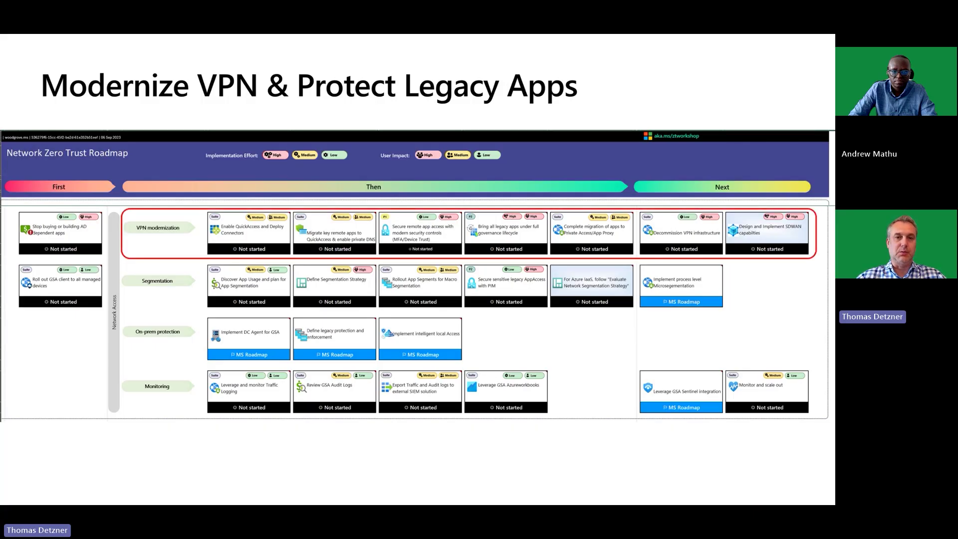
key(Right)
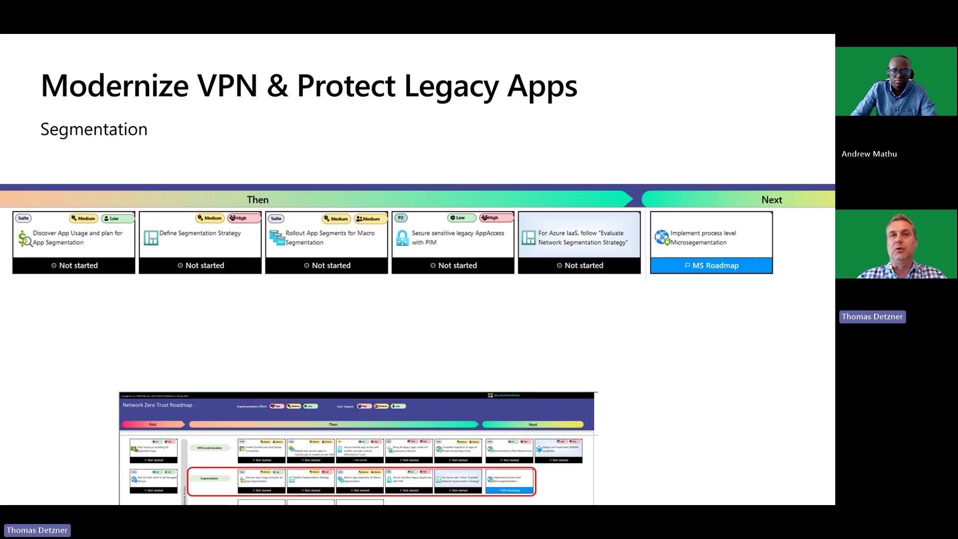
- Advance to the On-prem protection roadmap section
key(Right)
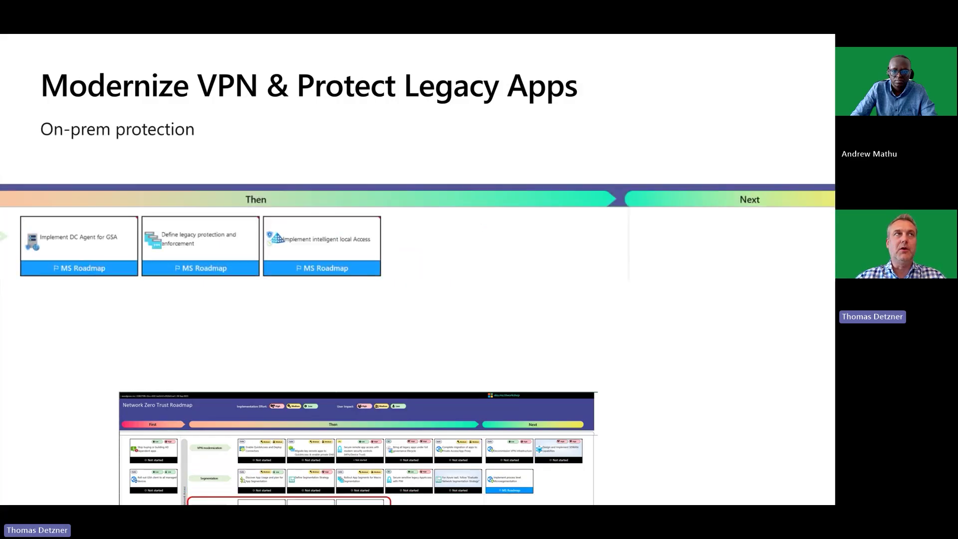